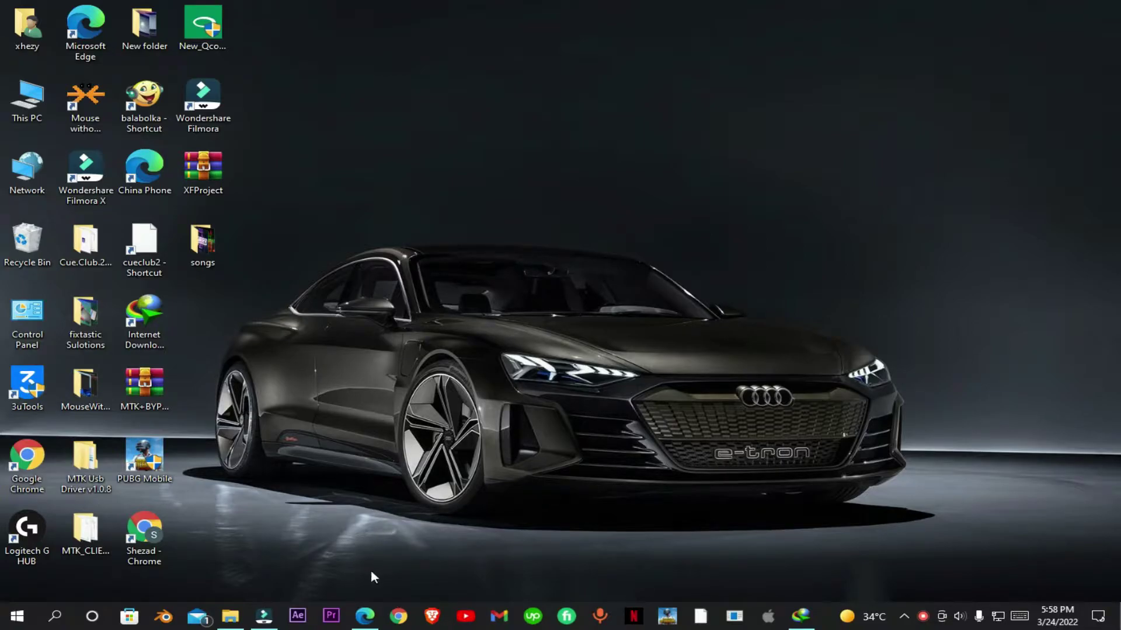
Restore the Microsoft Edge window showing the Samsung Android USB Driver v1.7.50 page
click(373, 622)
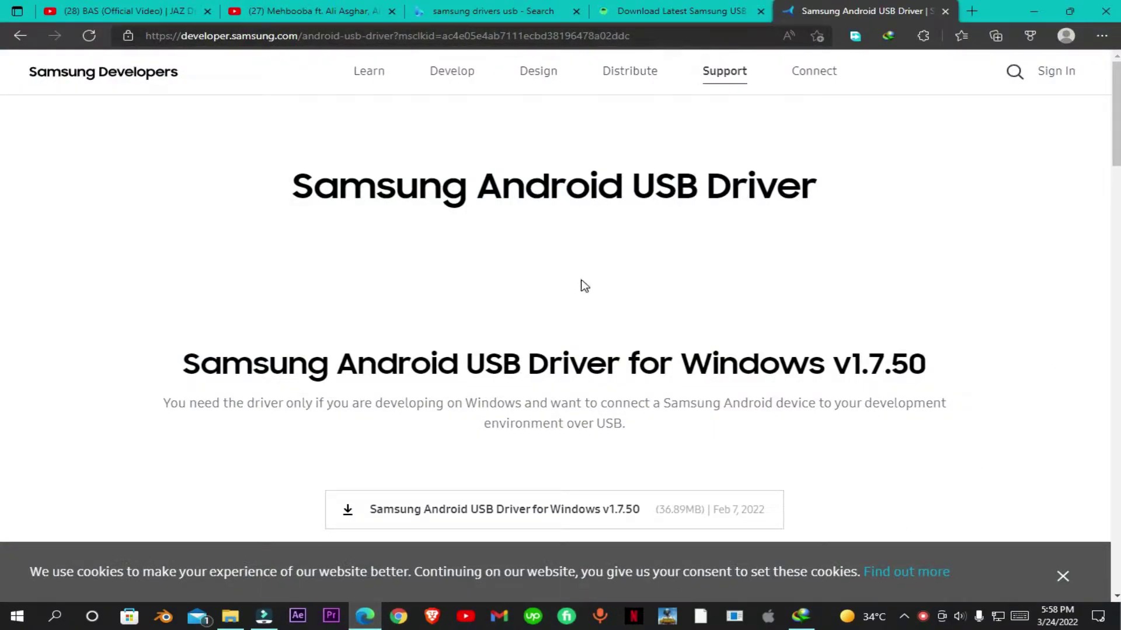
Review the v1.7.50 download link, then switch to the getdroidtips Samsung models tab
scroll(534, 245, down, 3)
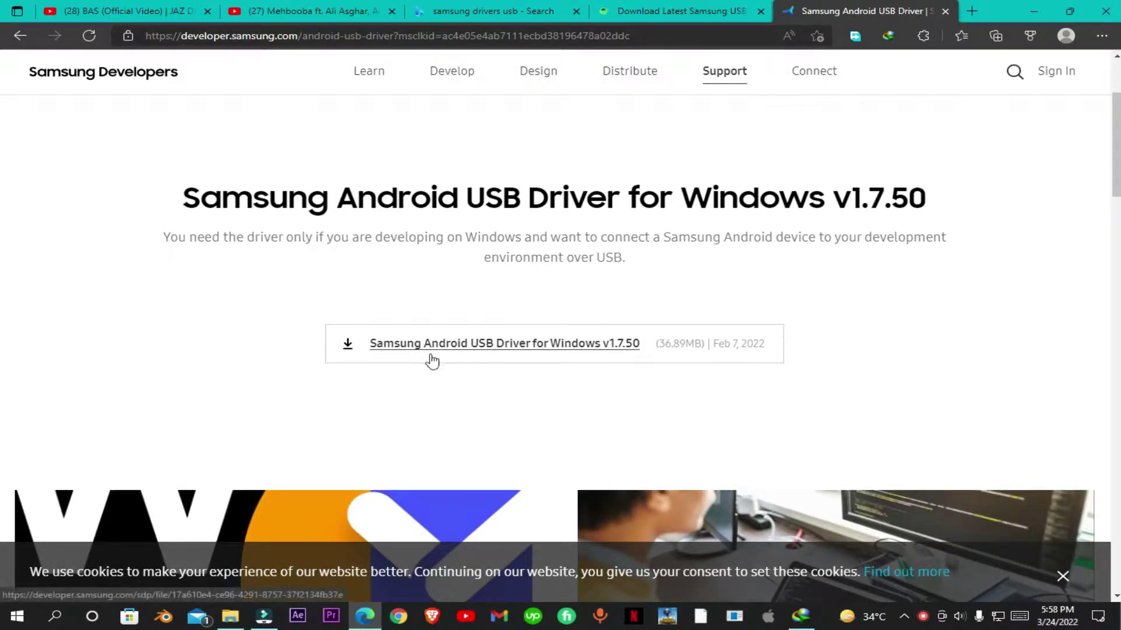
scroll(502, 356, up, 3)
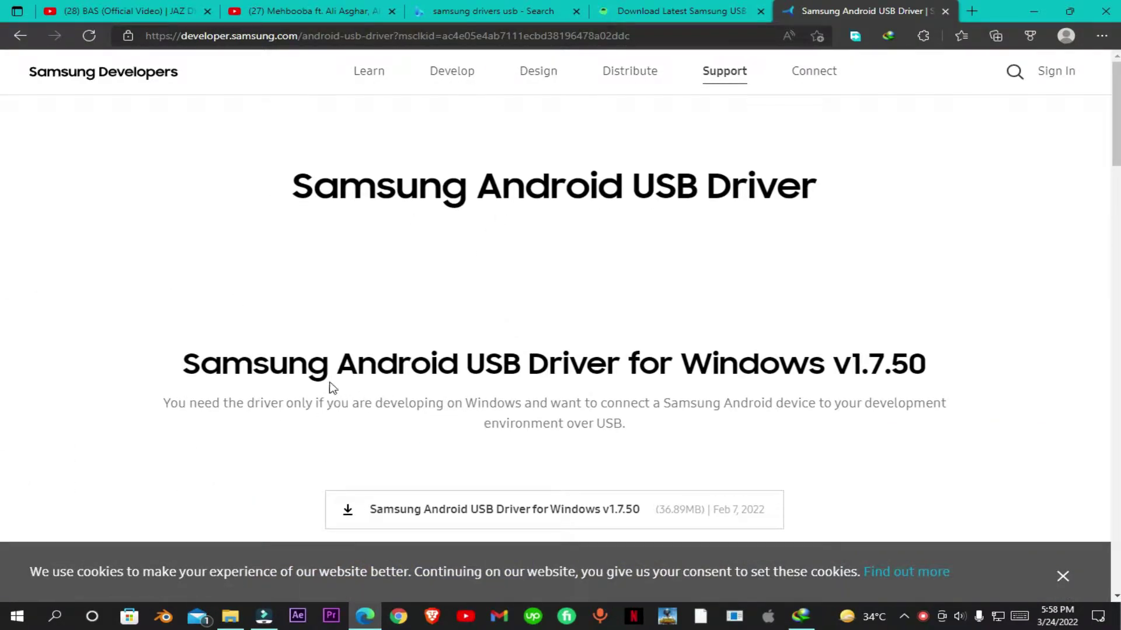
scroll(533, 295, down, 4)
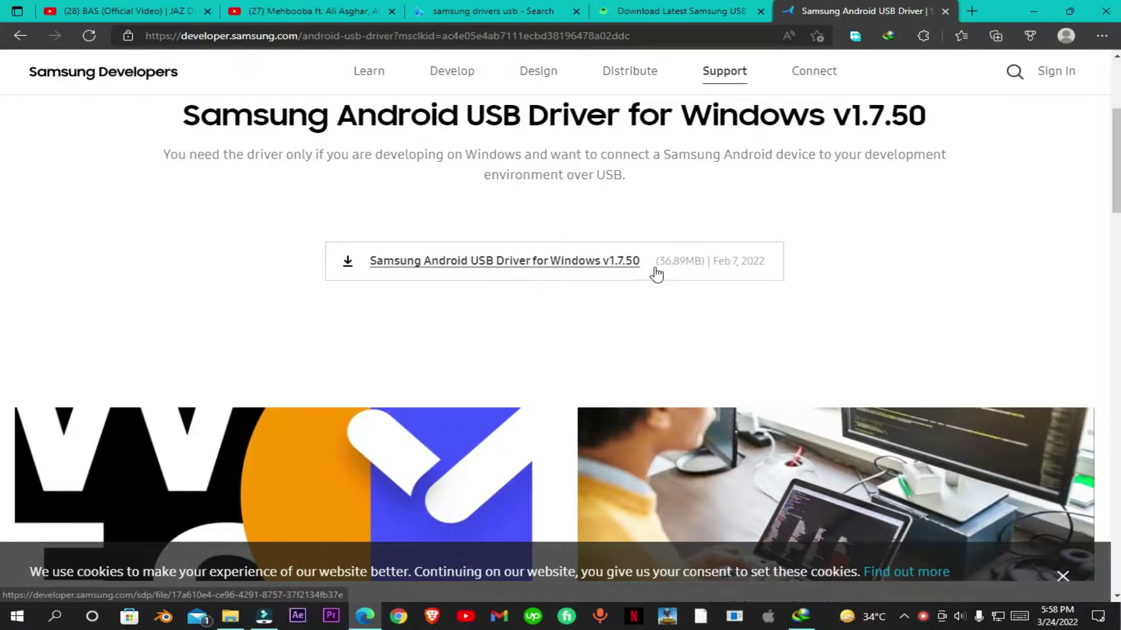
click(688, 8)
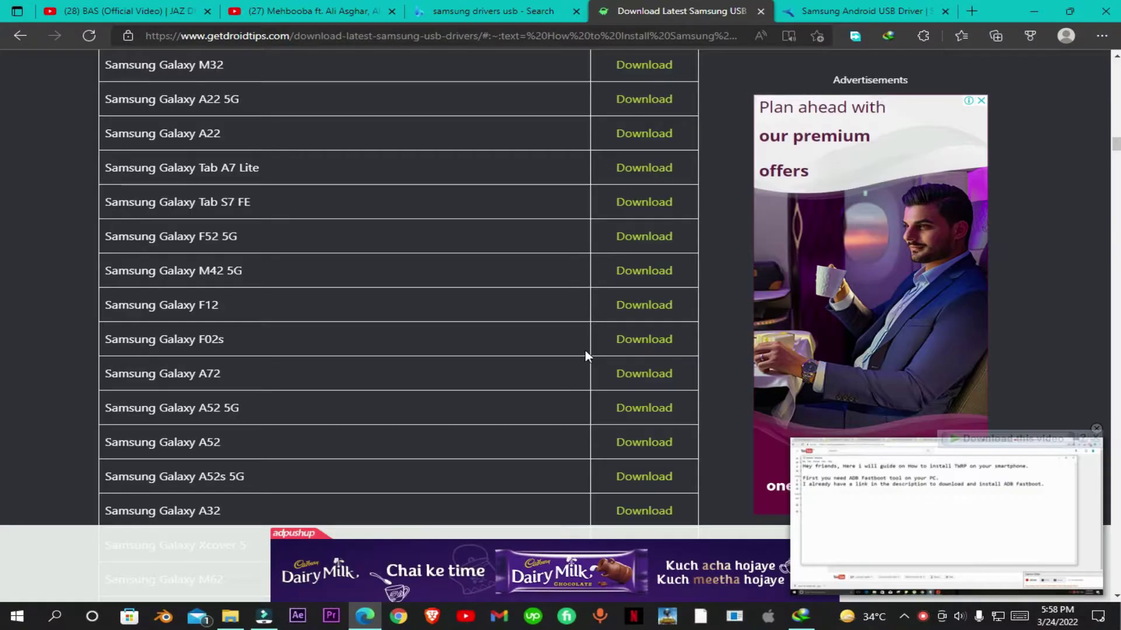
Click the Samsung Android USB Driver v1.7.50 download link on the Samsung page
scroll(585, 350, up, 10)
scroll(595, 345, down, 1)
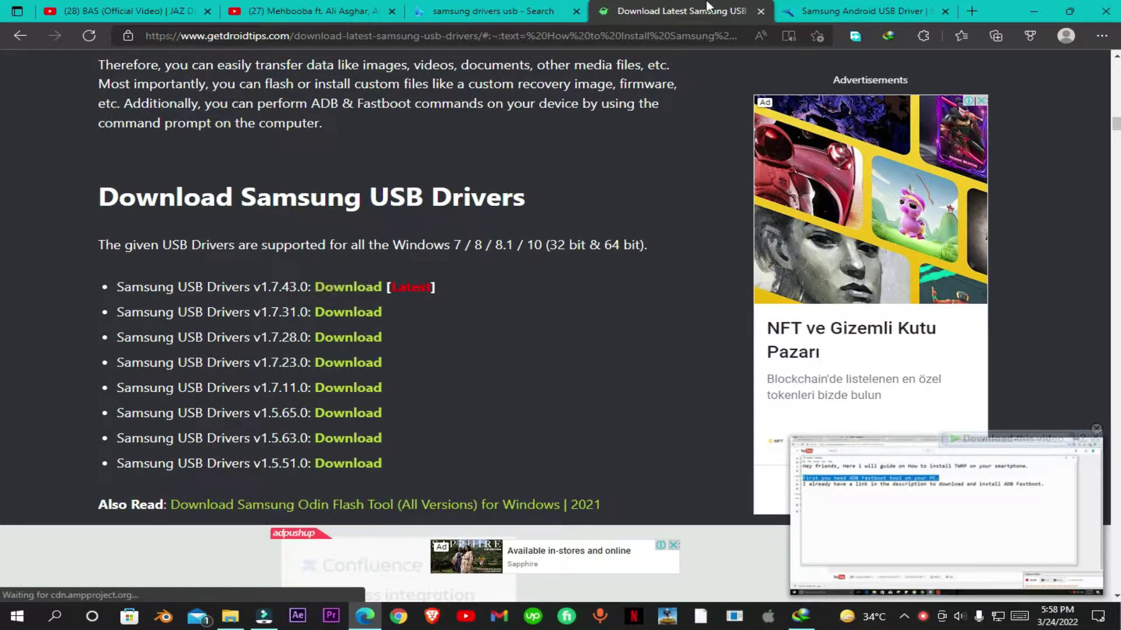
click(847, 11)
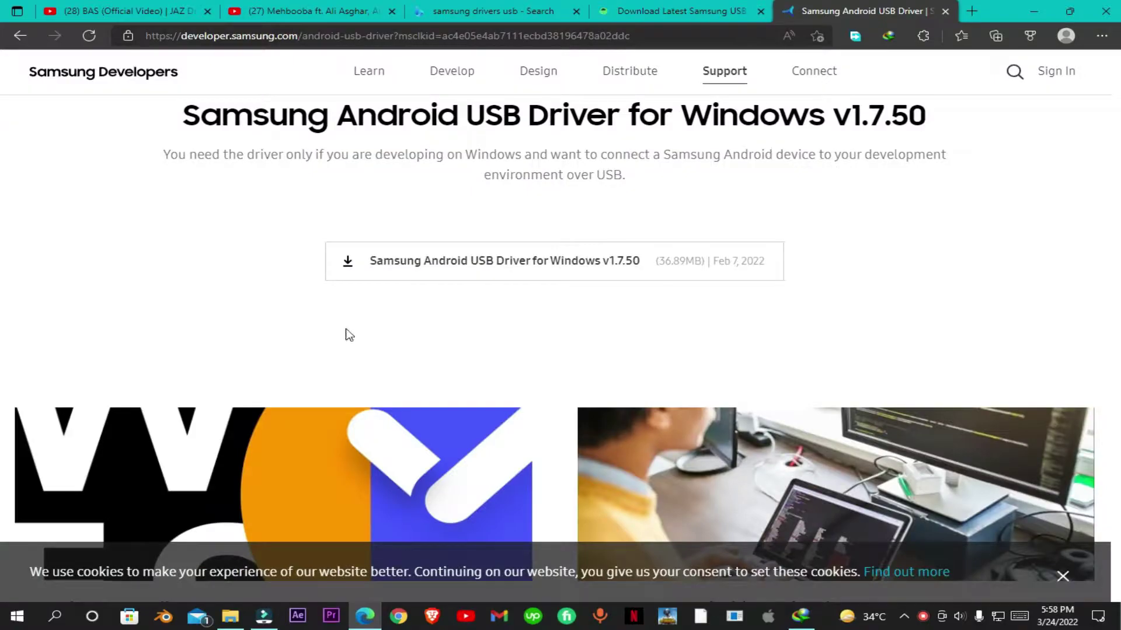
click(565, 279)
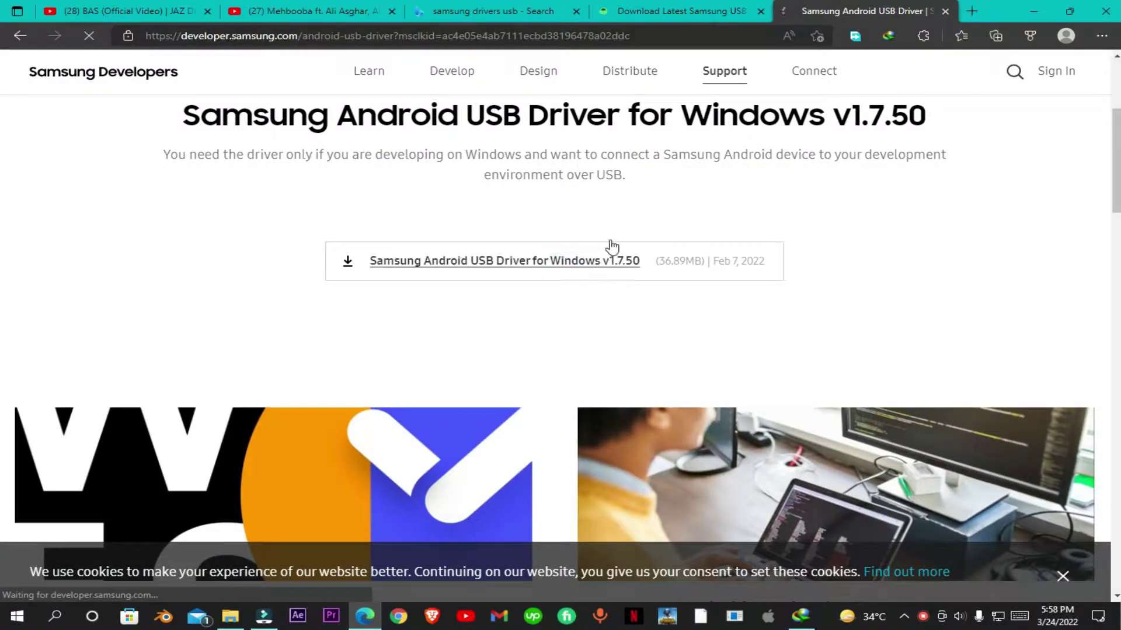
Start the 35.18 MB SAMSUNG_USB_Driver_for_Mobile_Phones.exe download and hide its progress window
click(699, 7)
scroll(502, 335, down, 8)
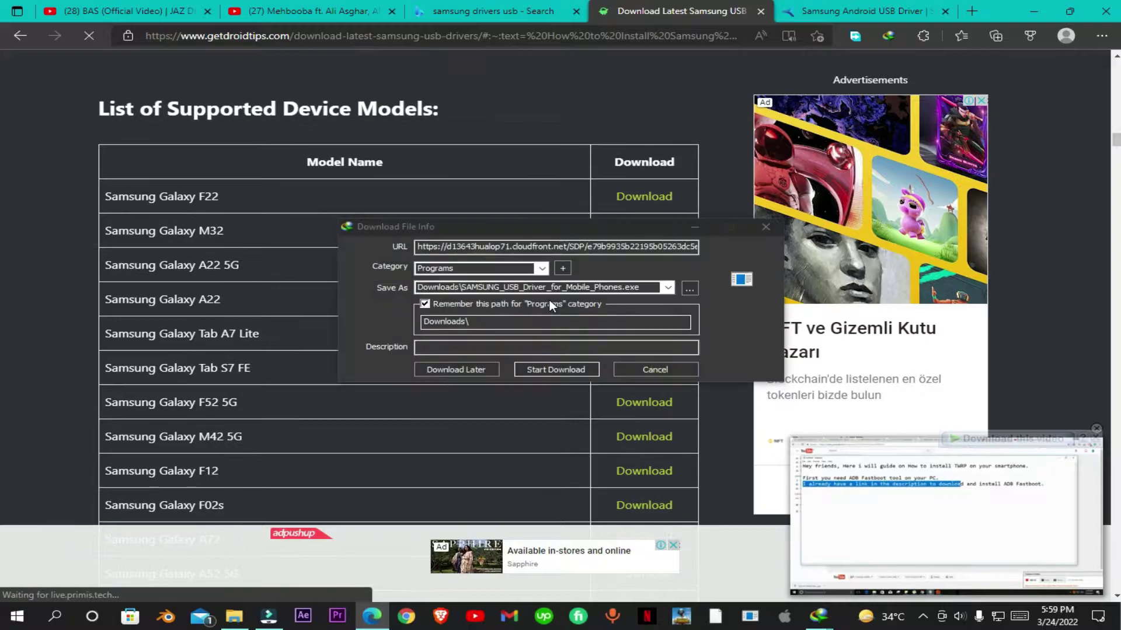
click(568, 369)
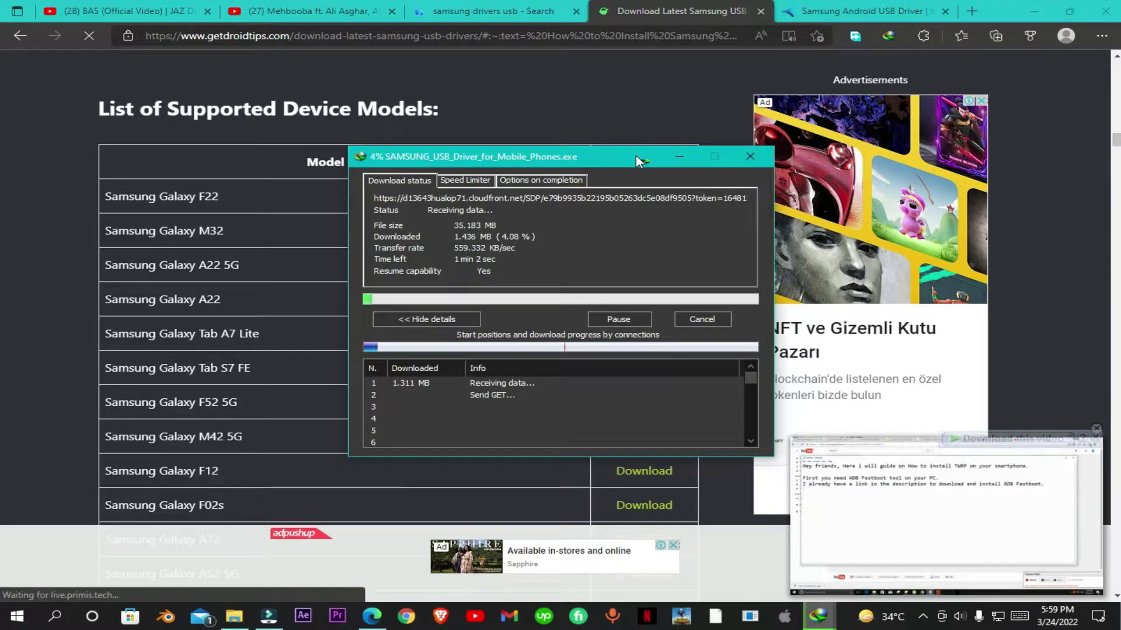
click(679, 157)
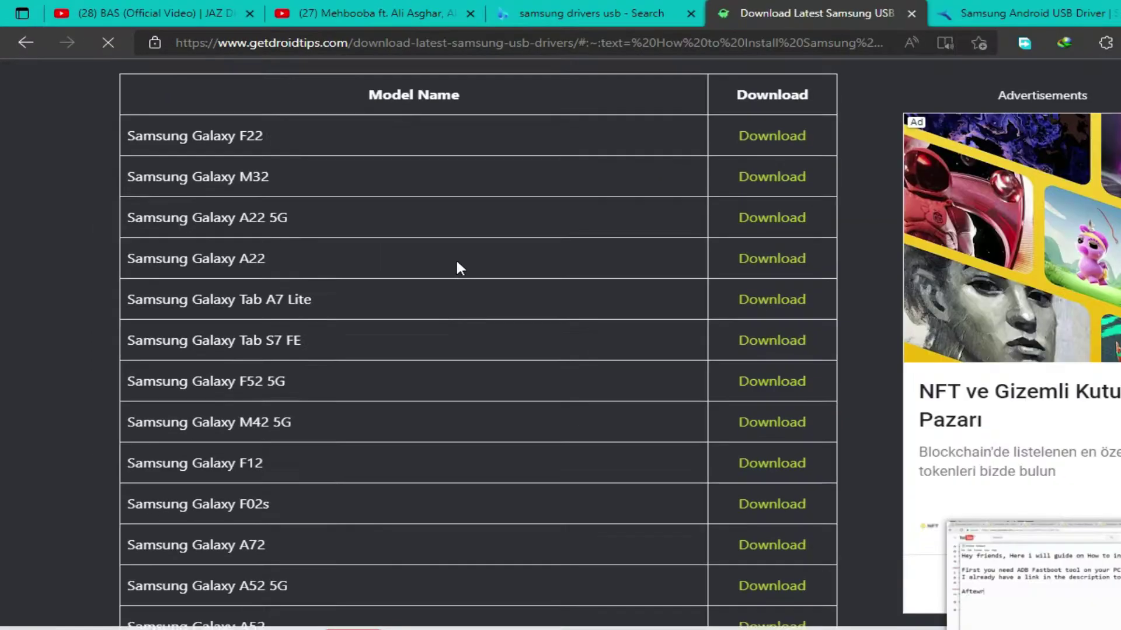
Scroll through the Samsung Galaxy model download list, then show the hidden tray icons
scroll(383, 223, down, 8)
scroll(456, 267, down, 15)
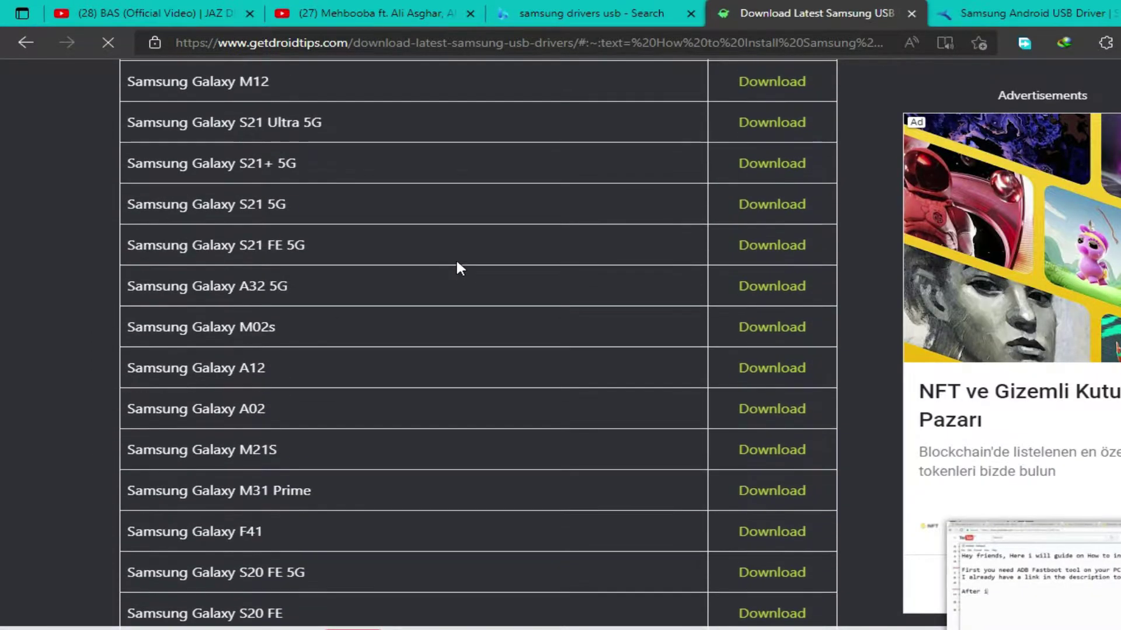
scroll(456, 263, down, 15)
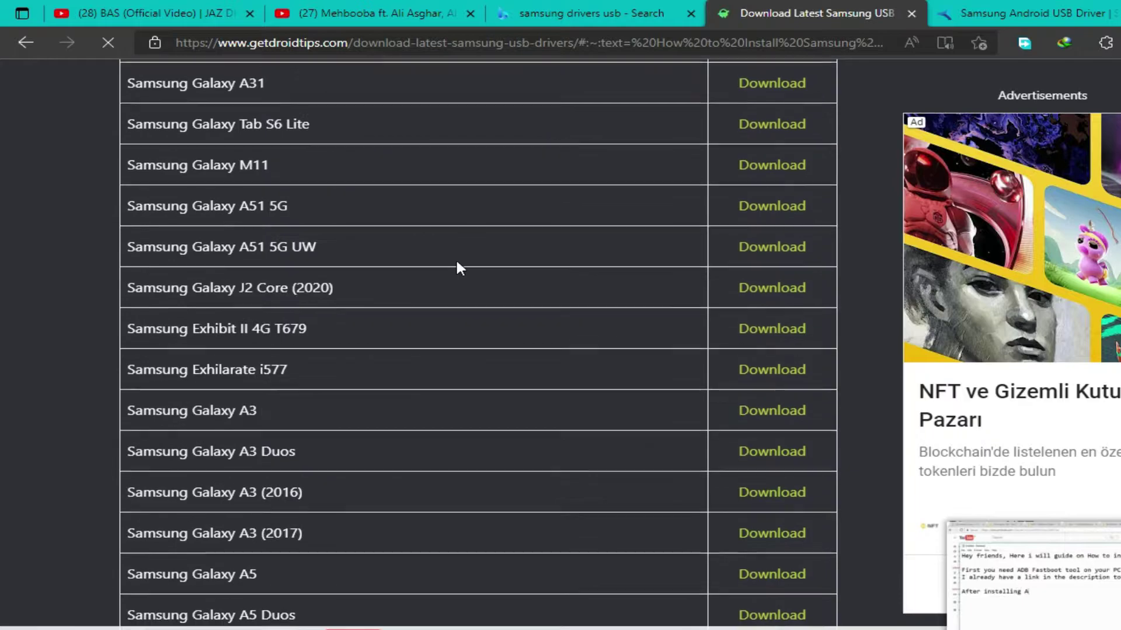
scroll(459, 265, down, 15)
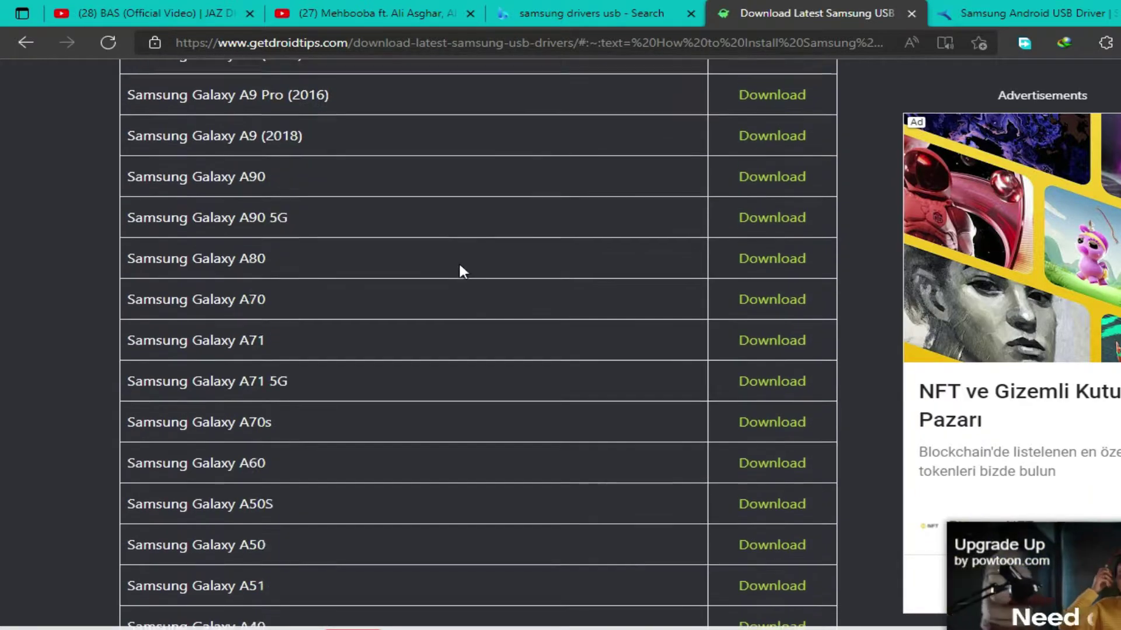
scroll(459, 270, down, 15)
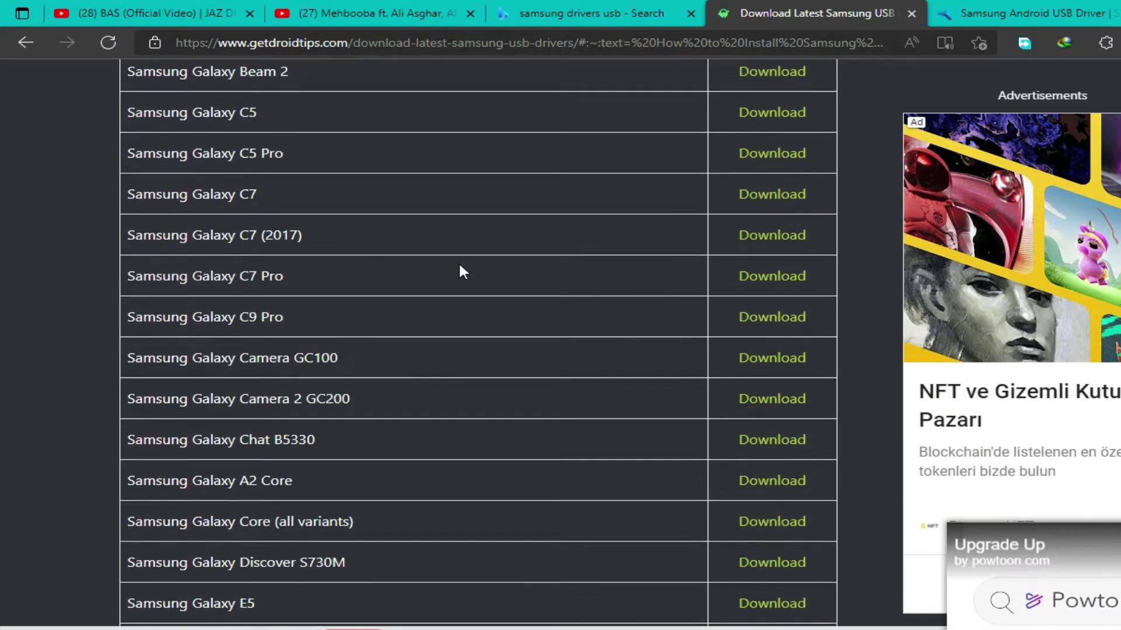
scroll(461, 271, down, 15)
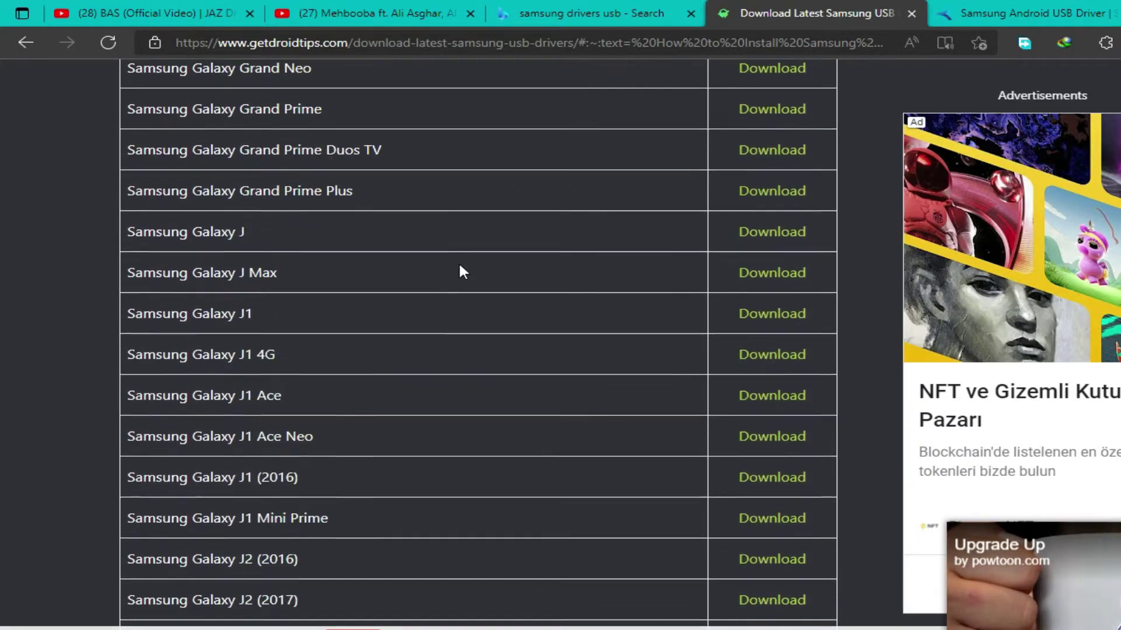
scroll(460, 270, down, 15)
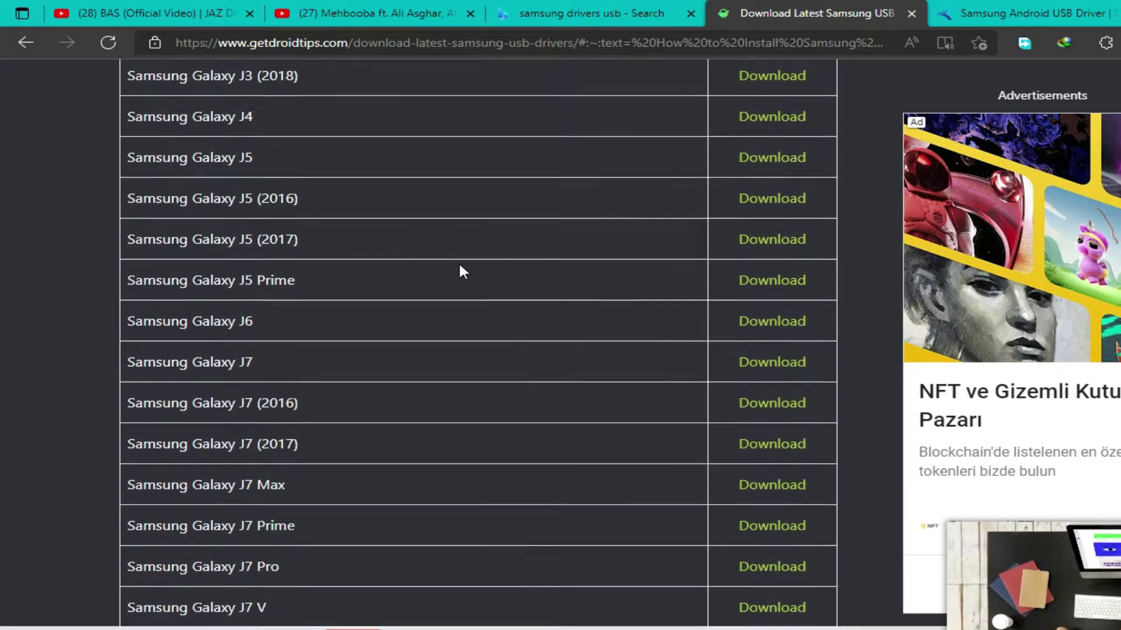
scroll(459, 266, down, 15)
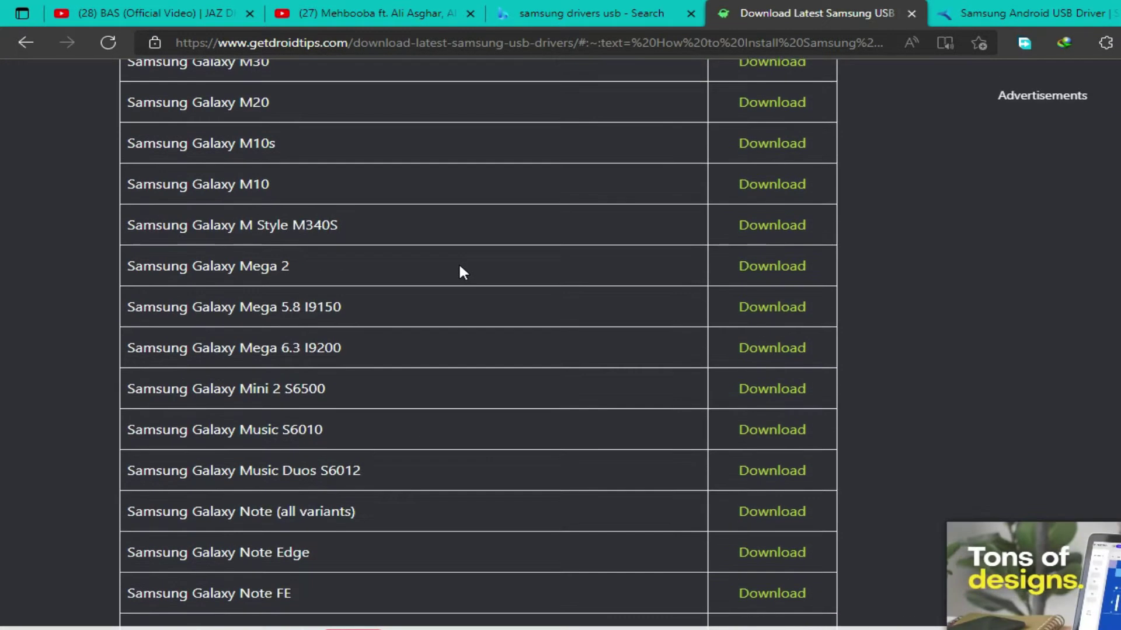
scroll(461, 272, down, 15)
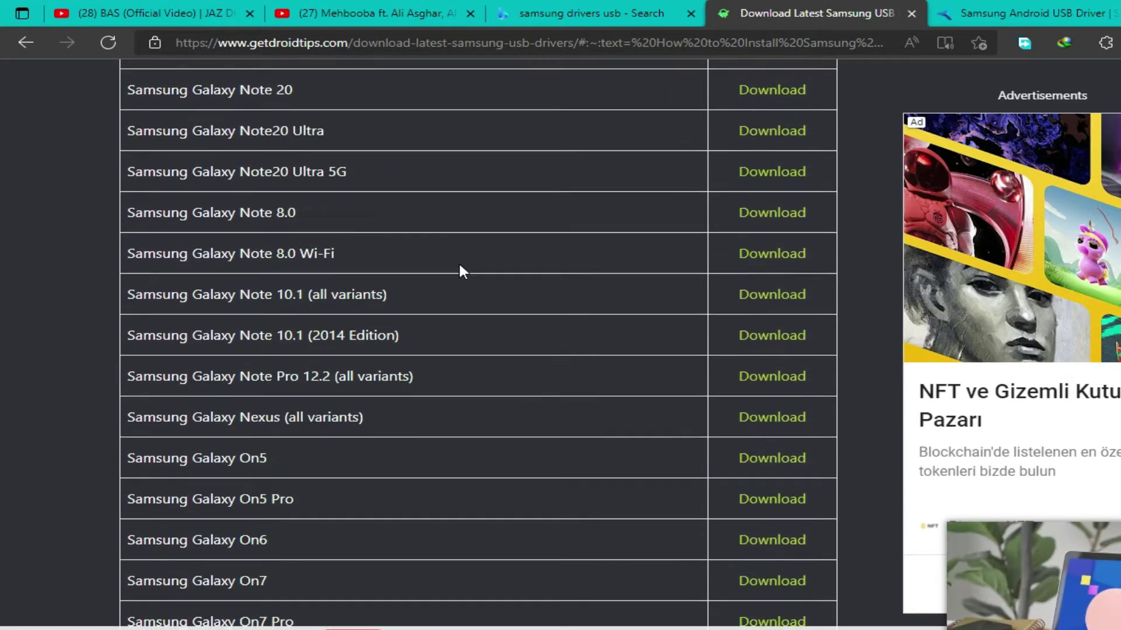
scroll(461, 272, down, 15)
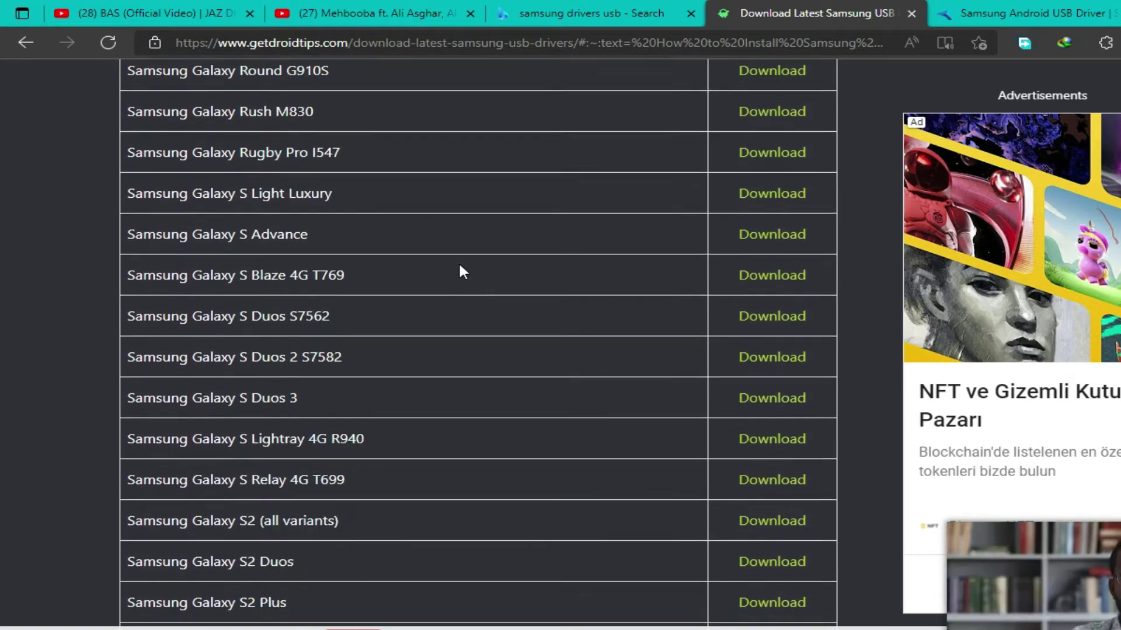
scroll(461, 270, down, 15)
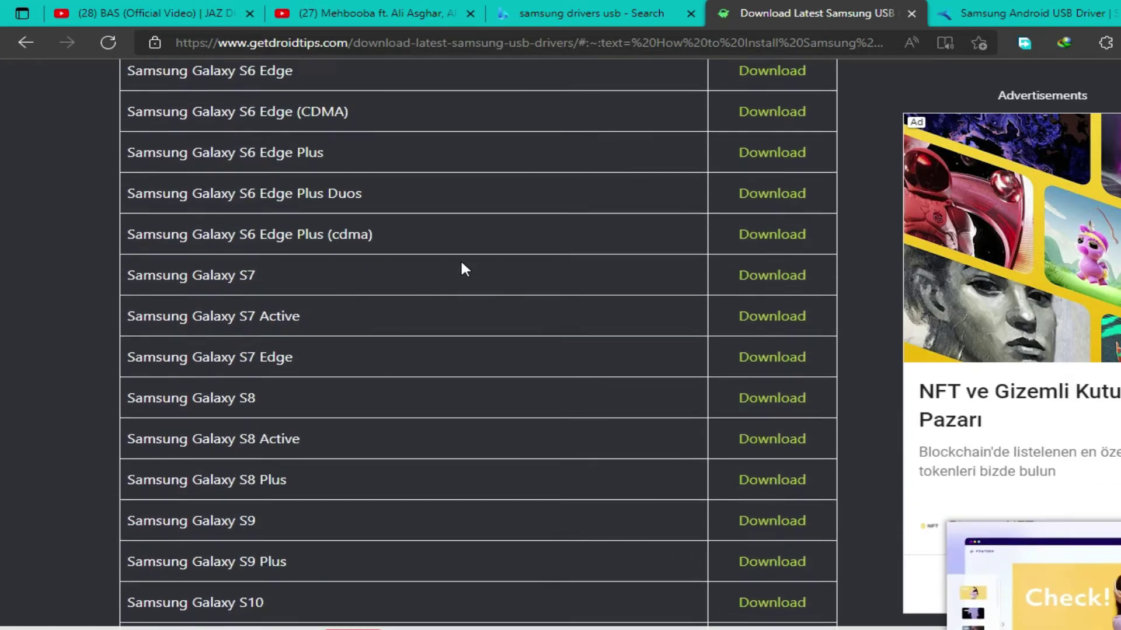
scroll(461, 270, down, 15)
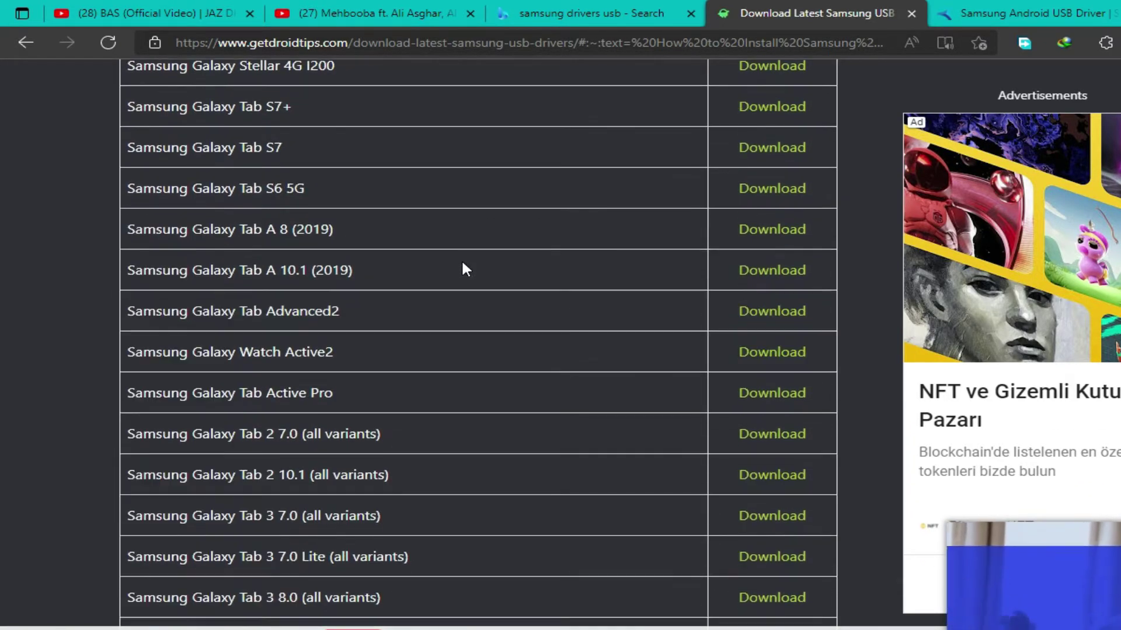
scroll(461, 270, down, 10)
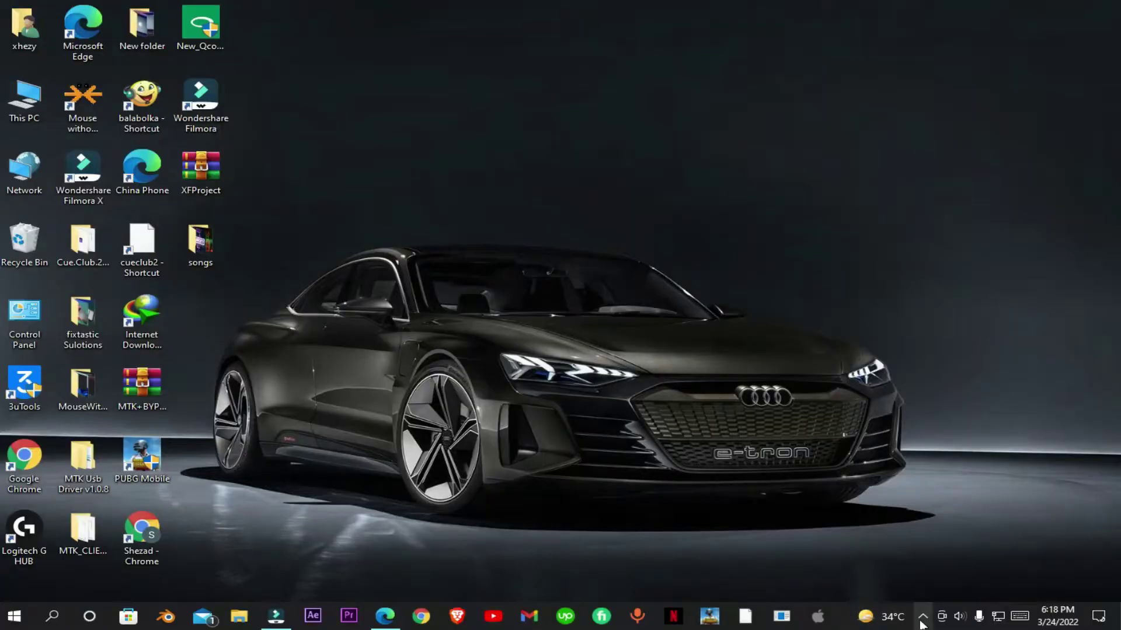
click(921, 616)
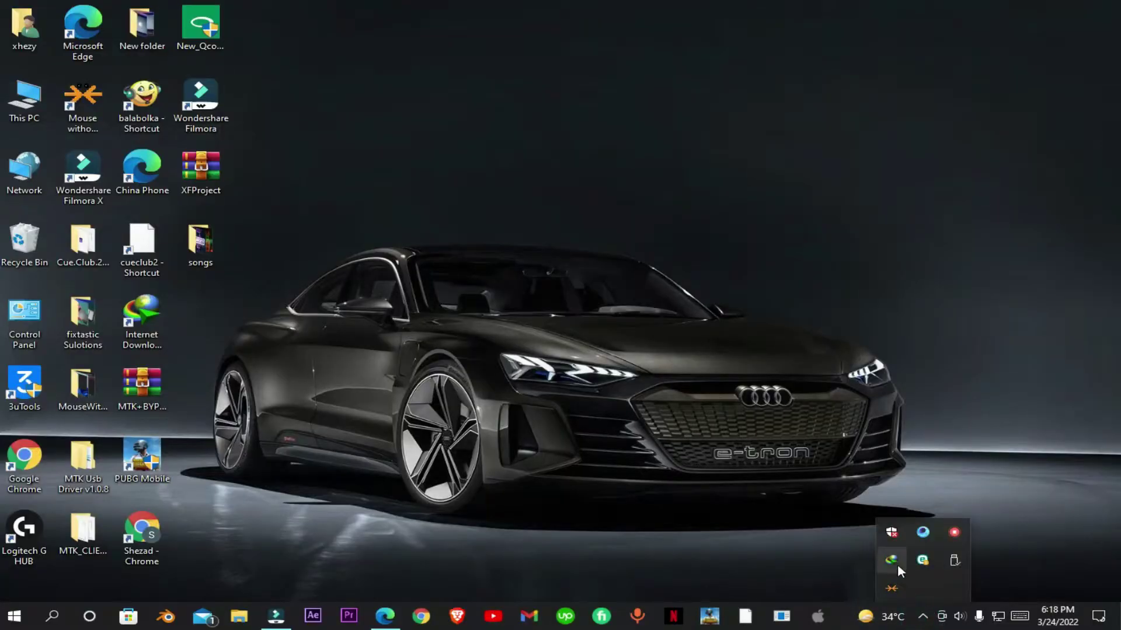
Open the downloaded Samsung driver's folder from Internet Download Manager
double_click(891, 560)
right_click(219, 388)
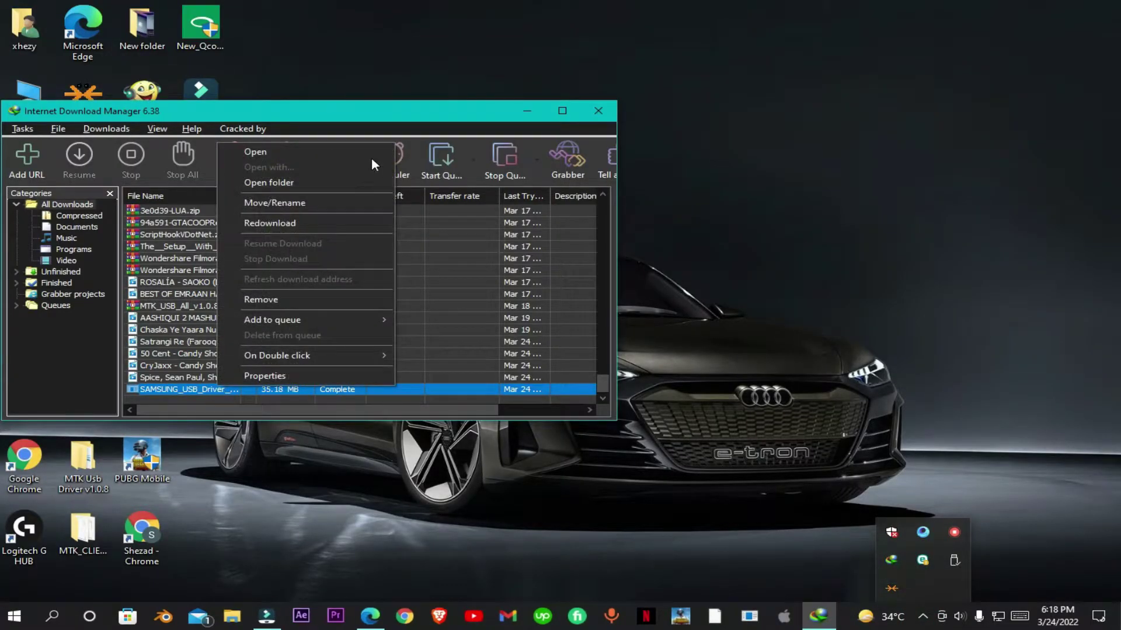
click(313, 185)
Launch SAMSUNG_USB_Driver_for_Mobile_Phones.exe from Downloads and continue past the already-installed prompt
click(600, 111)
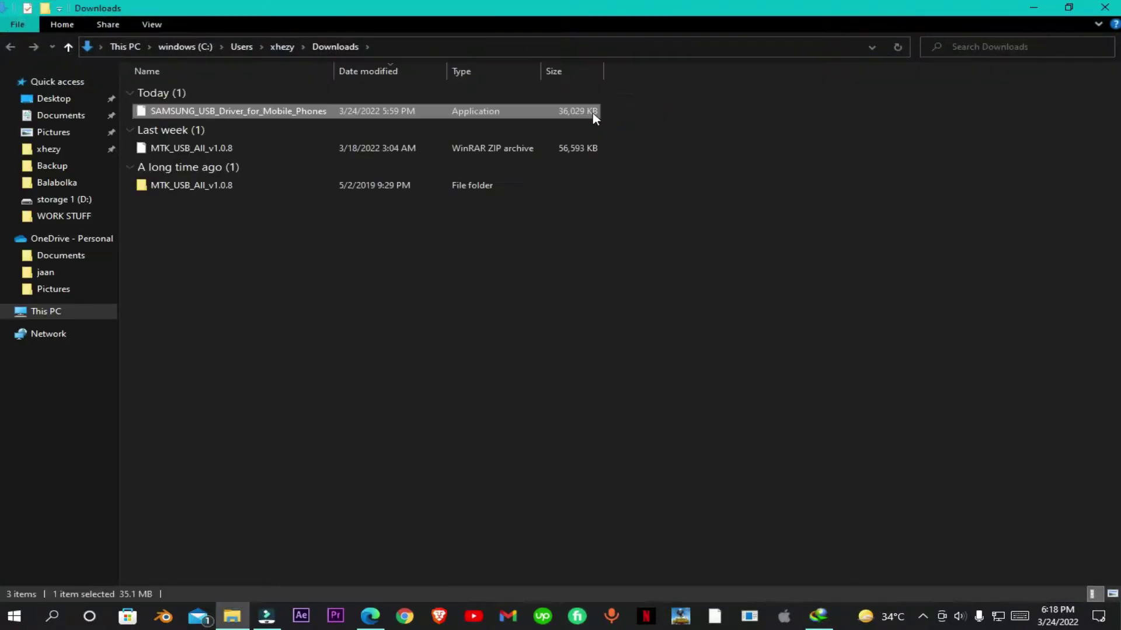
click(272, 244)
double_click(258, 116)
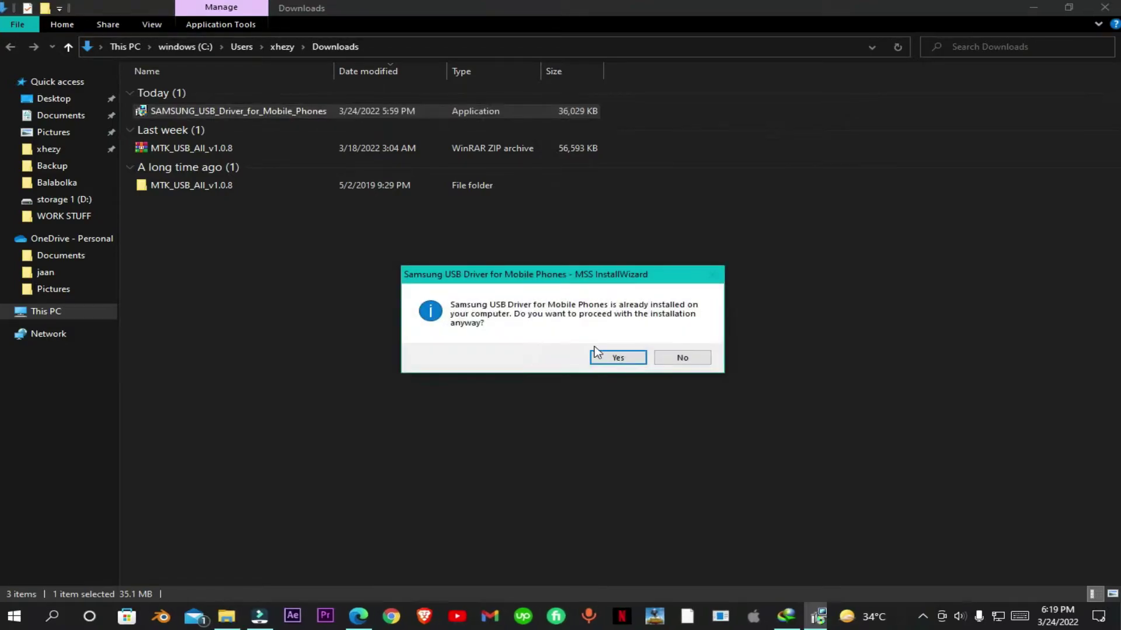
click(607, 357)
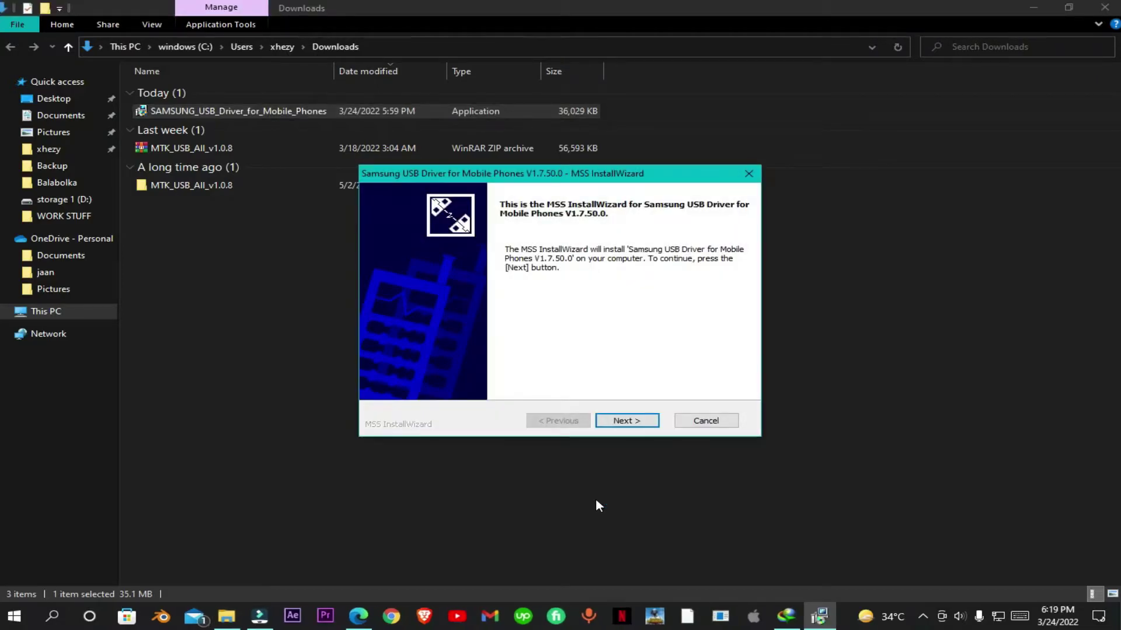
Keep US English and United States of America, and install Samsung USB Driver V1.7.50.0
click(633, 420)
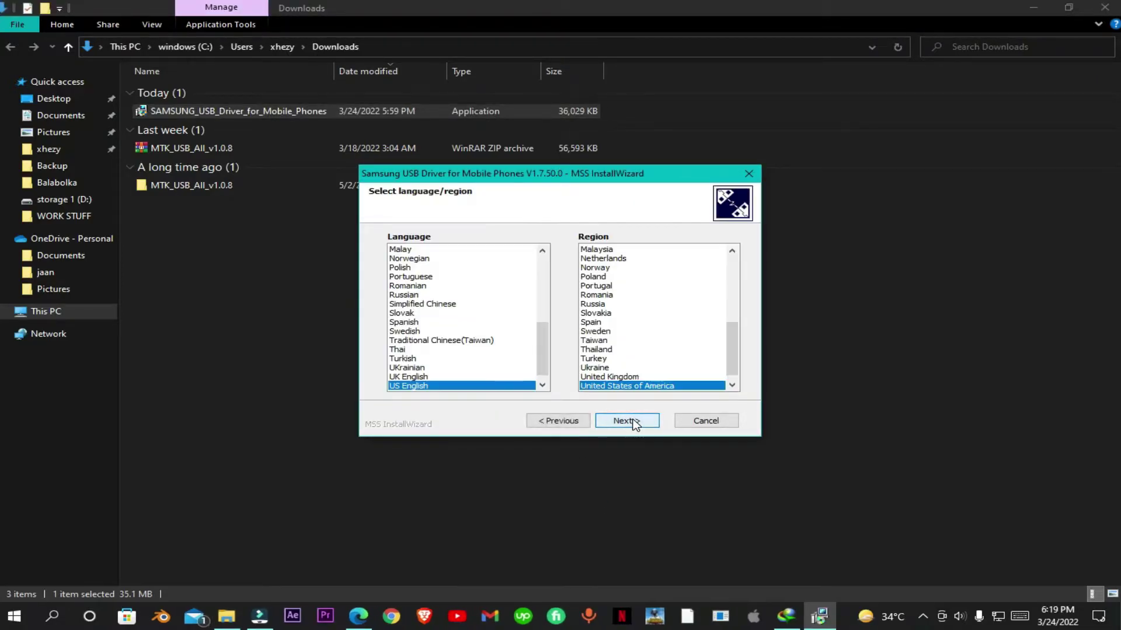
click(631, 420)
click(625, 420)
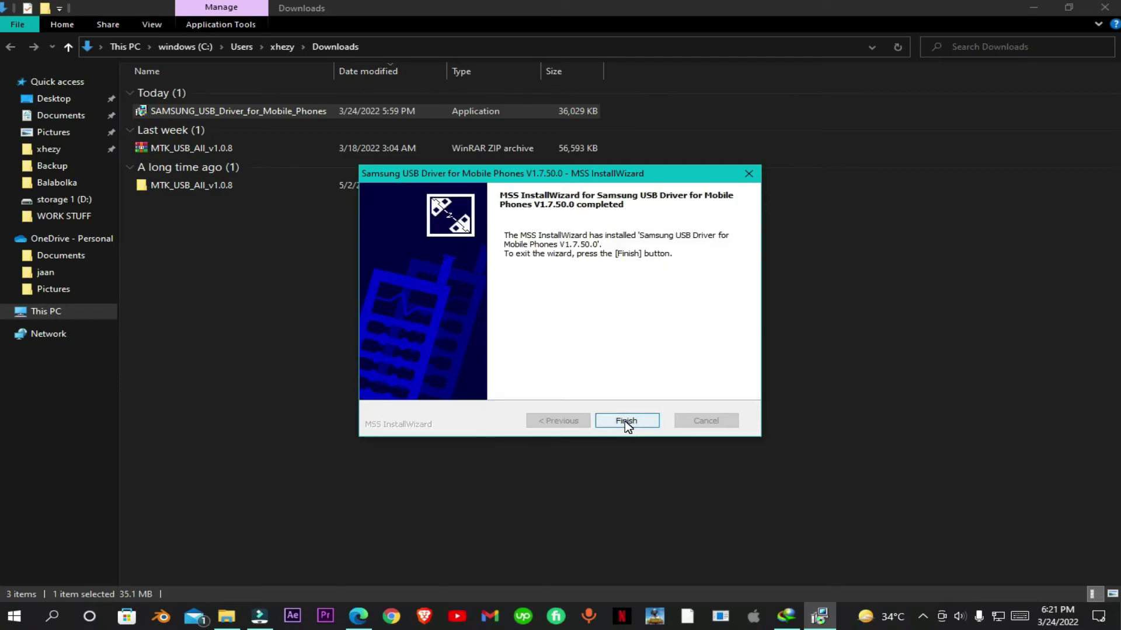
Finish the installer, close the Downloads window, and show the Start menu power options
click(627, 421)
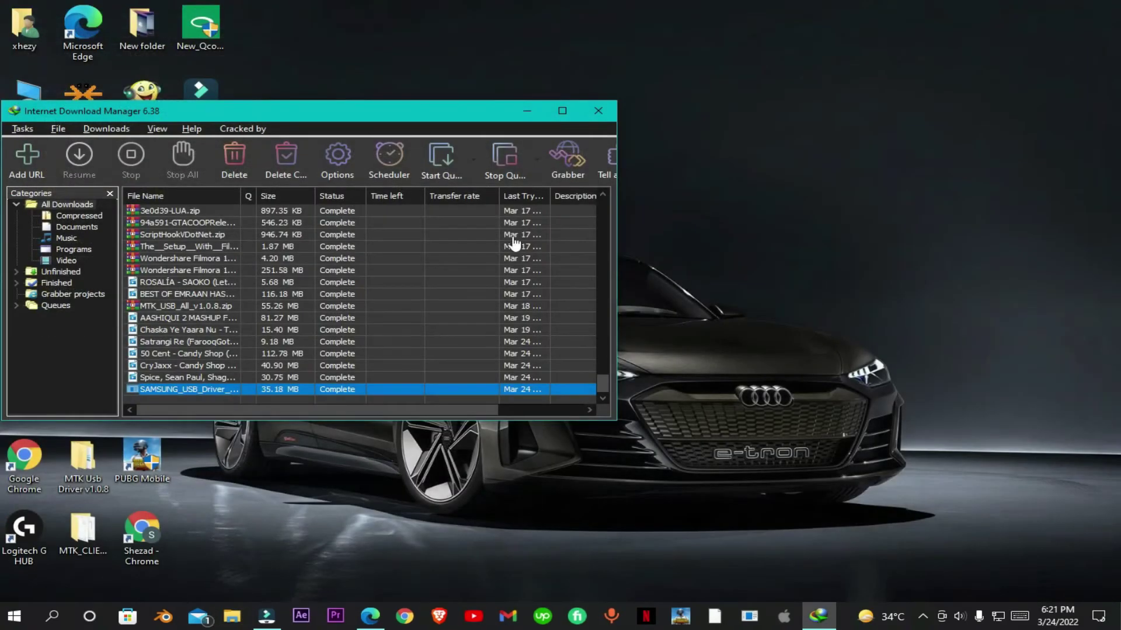
click(599, 110)
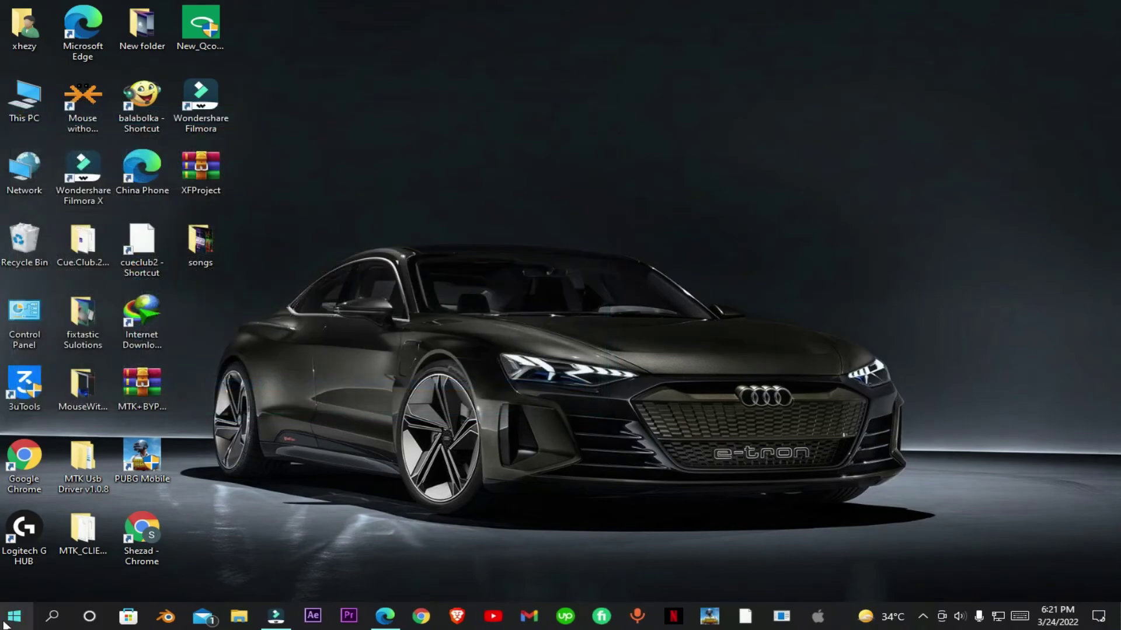
click(14, 616)
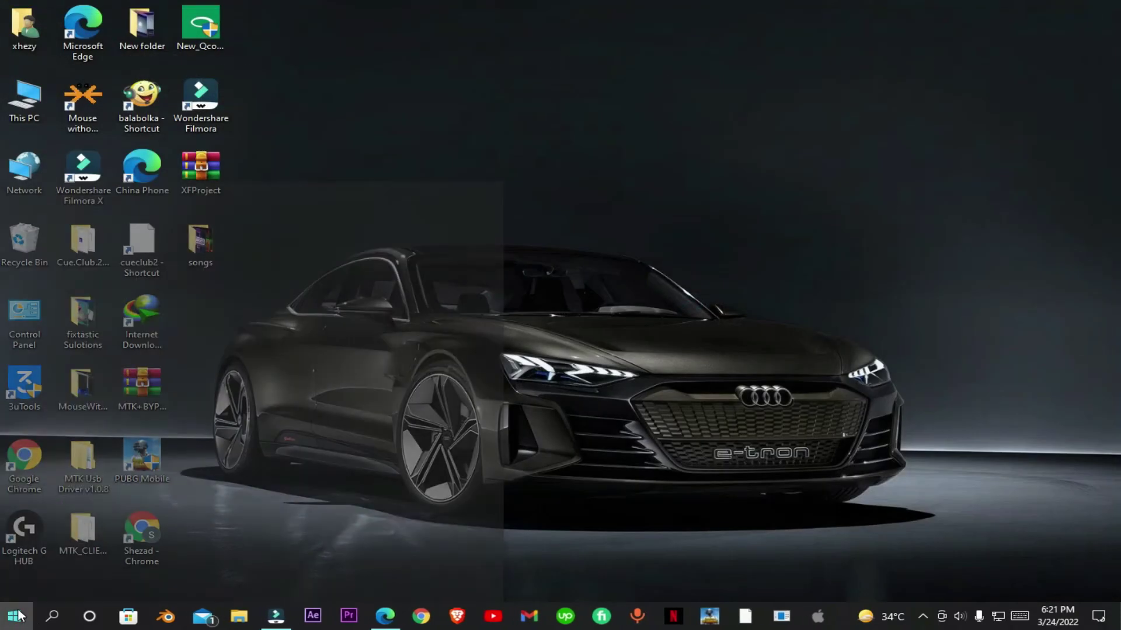
click(16, 586)
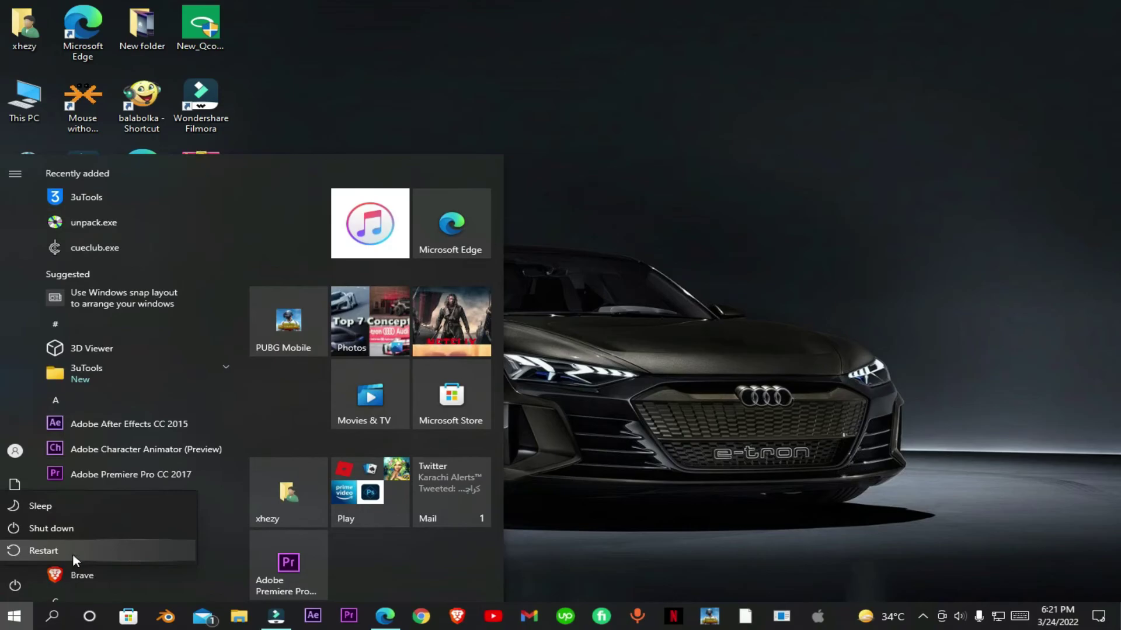